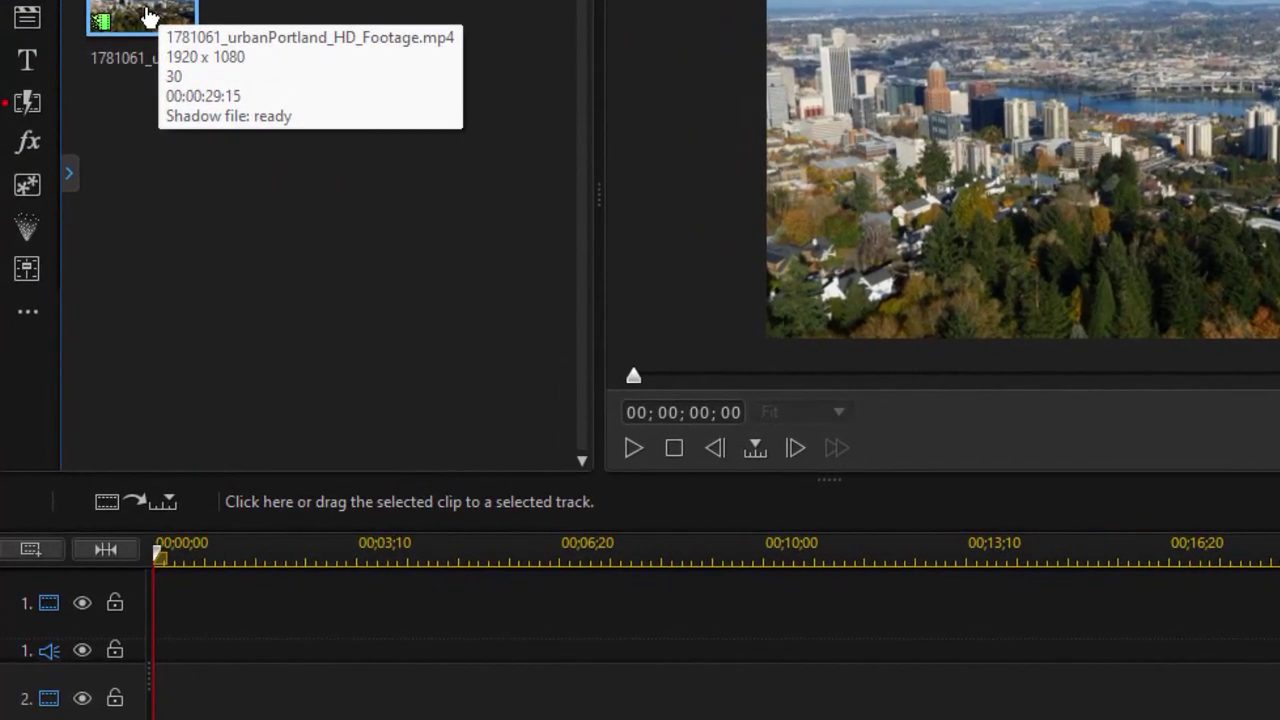
# Place the Portland clip at the start of both video track 1 and video track 2.
pyautogui.moveTo(118, 118); pyautogui.dragTo(105, 158)
pyautogui.moveTo(137, 73); pyautogui.dragTo(140, 600)
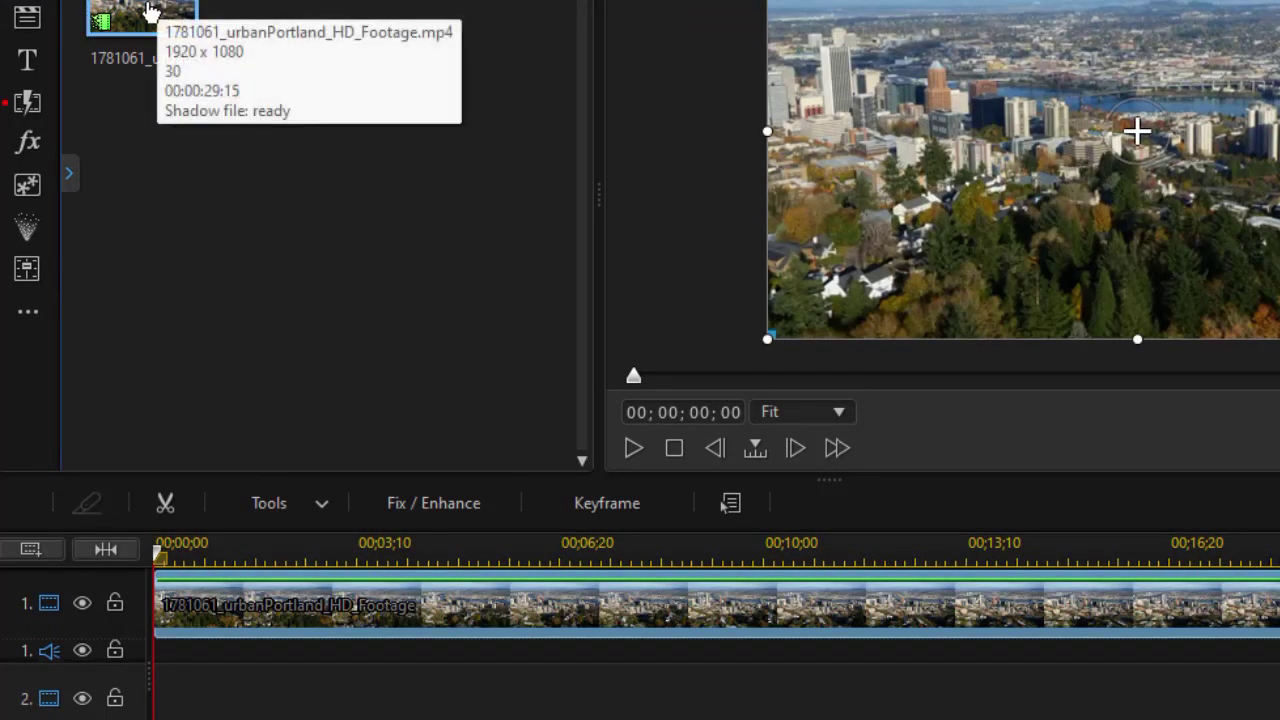
pyautogui.moveTo(160, 14); pyautogui.dragTo(150, 712)
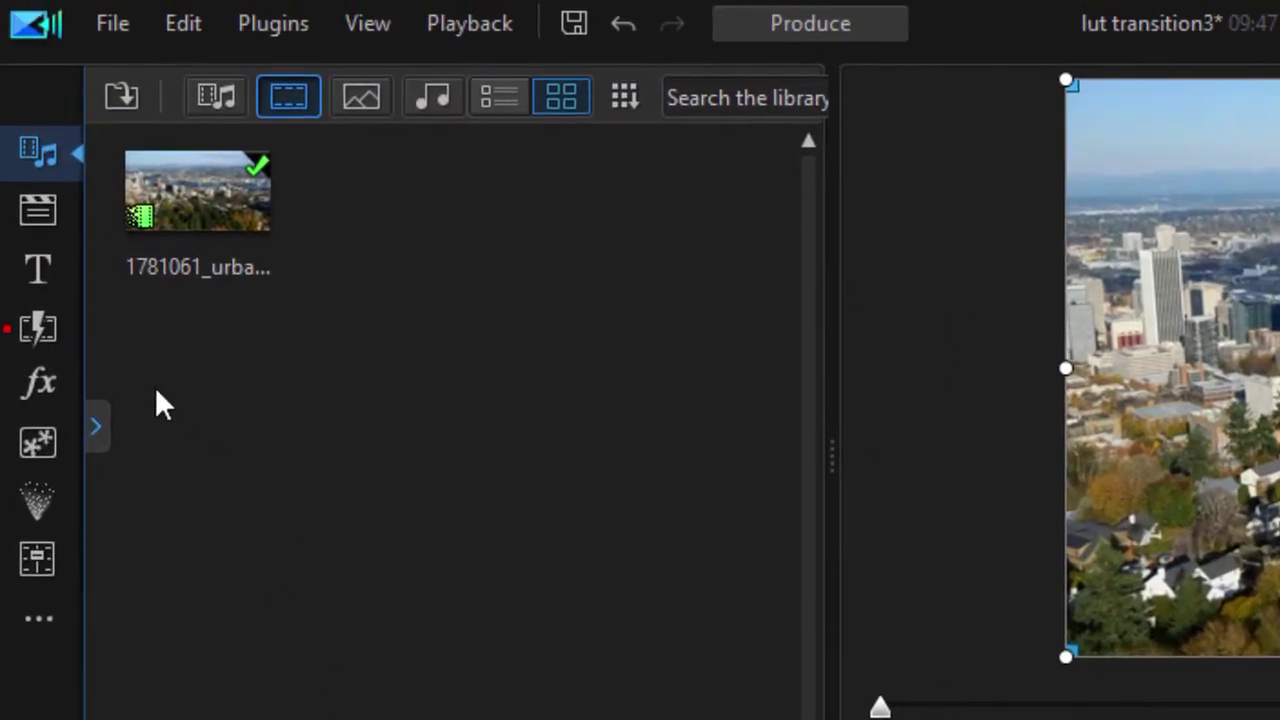
# Filter the Effect Room to the Color LUT category's Landscape HDR presets, then hide the explorer tree.
pyautogui.click(37, 383)
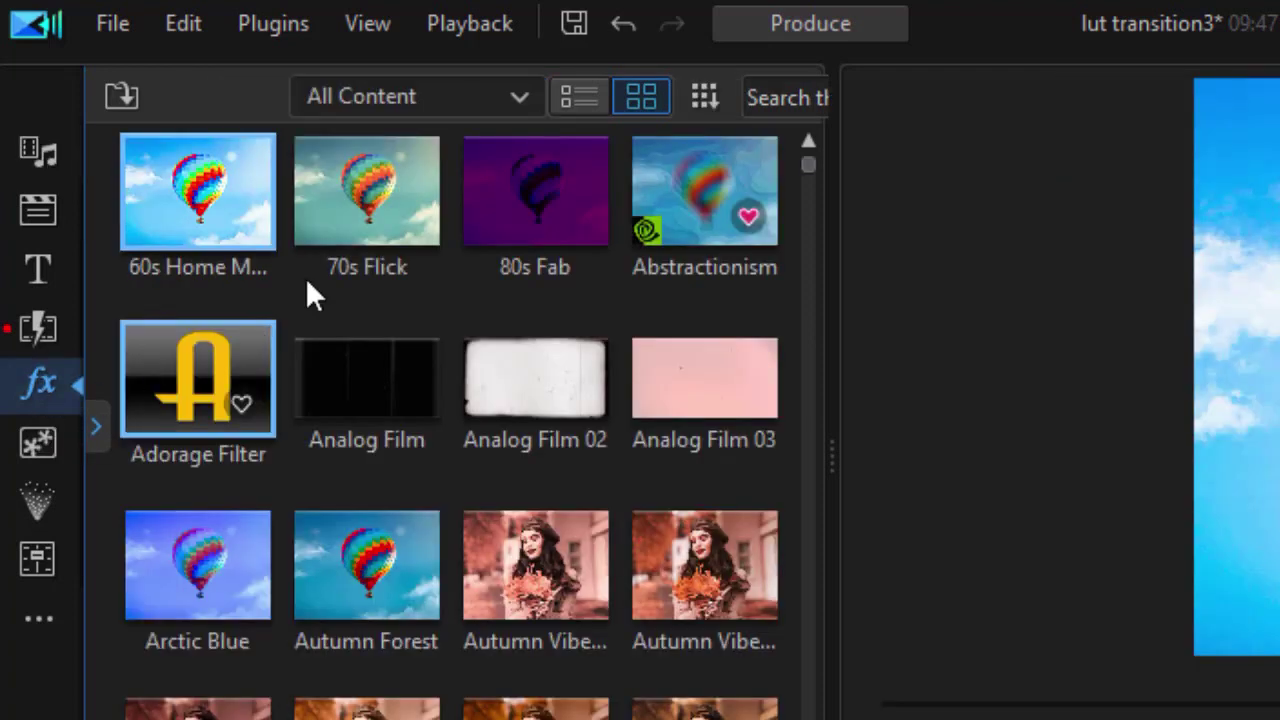
pyautogui.click(524, 96)
pyautogui.moveTo(531, 248)
pyautogui.mouseDown()
pyautogui.moveTo(511, 339)
pyautogui.moveTo(509, 261)
pyautogui.mouseUp()
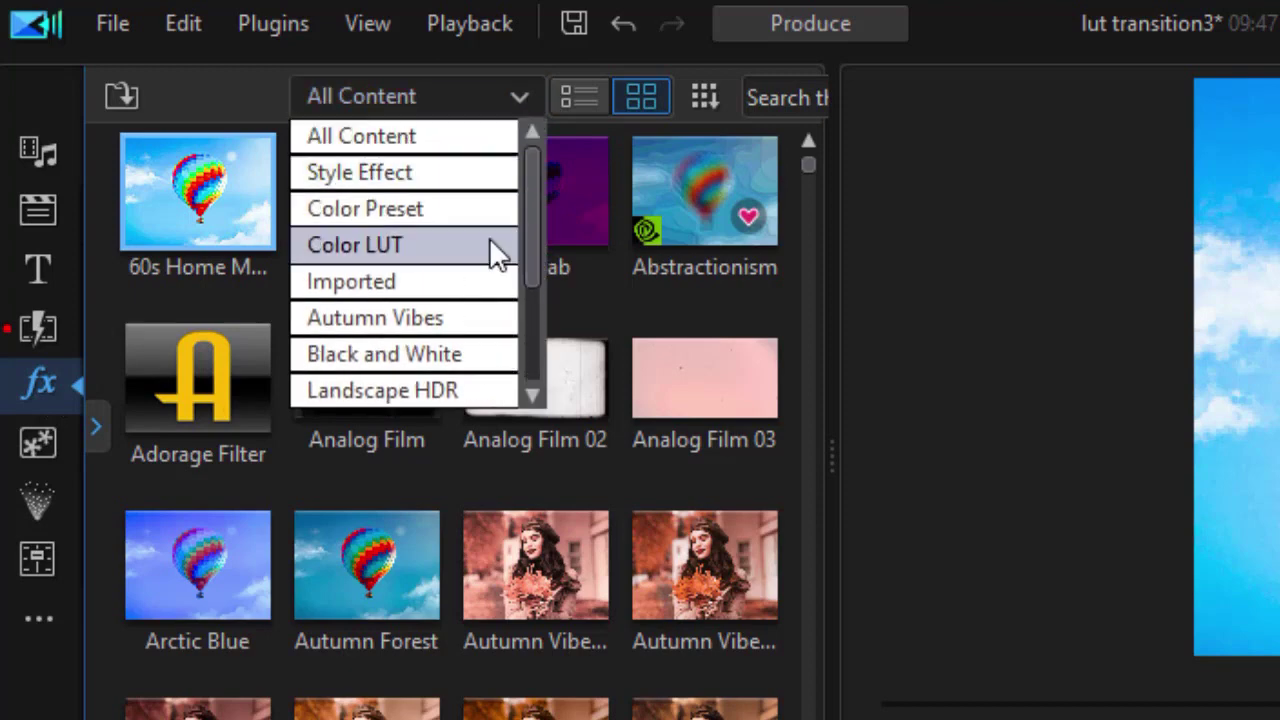
pyautogui.click(401, 244)
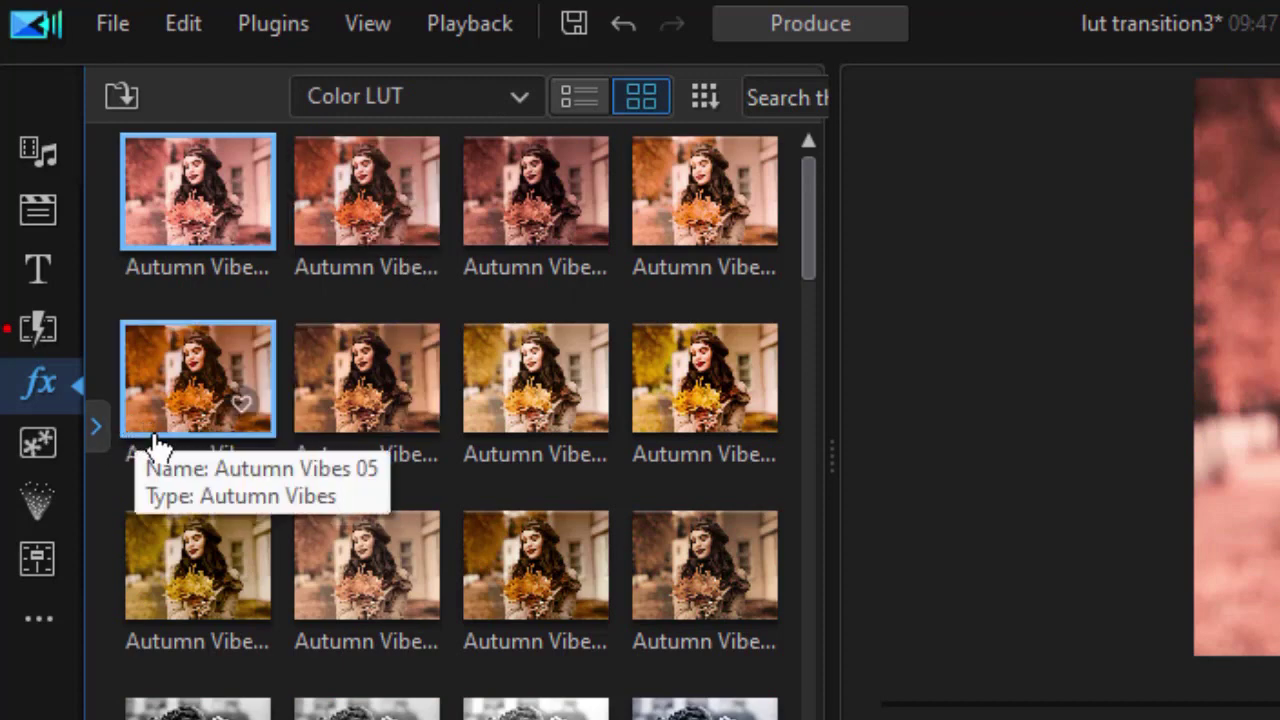
pyautogui.click(97, 428)
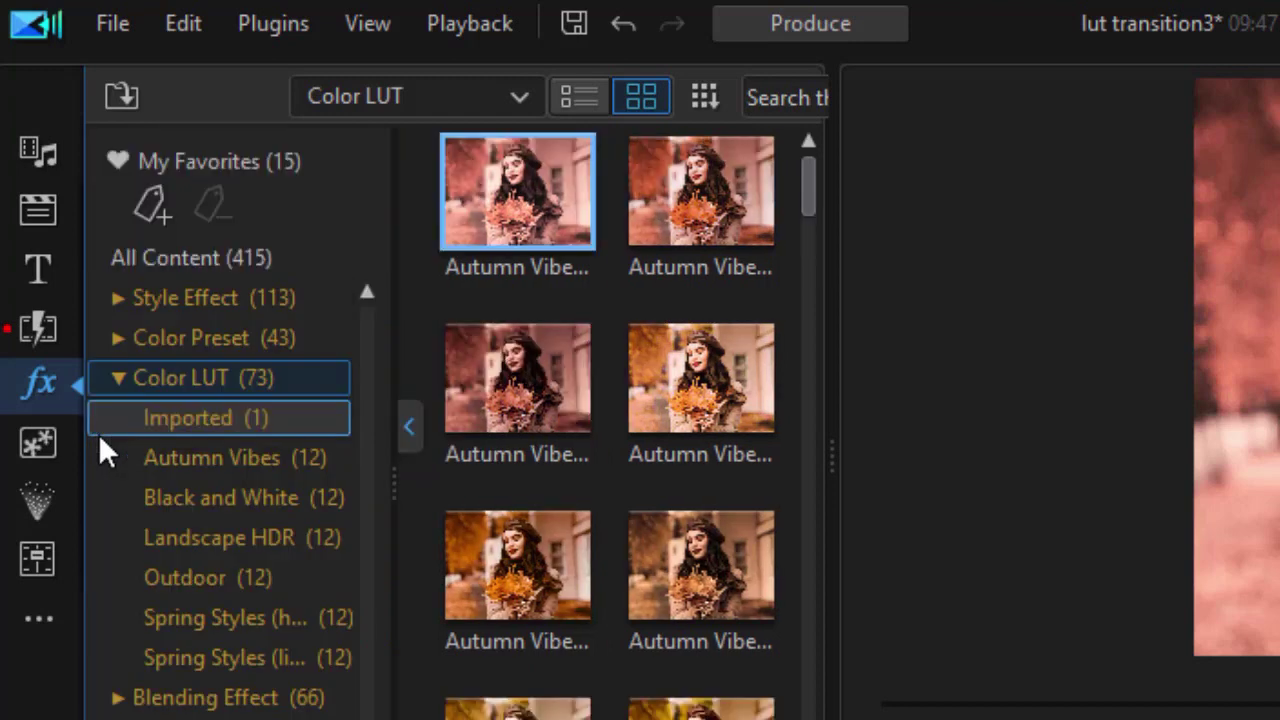
pyautogui.click(288, 547)
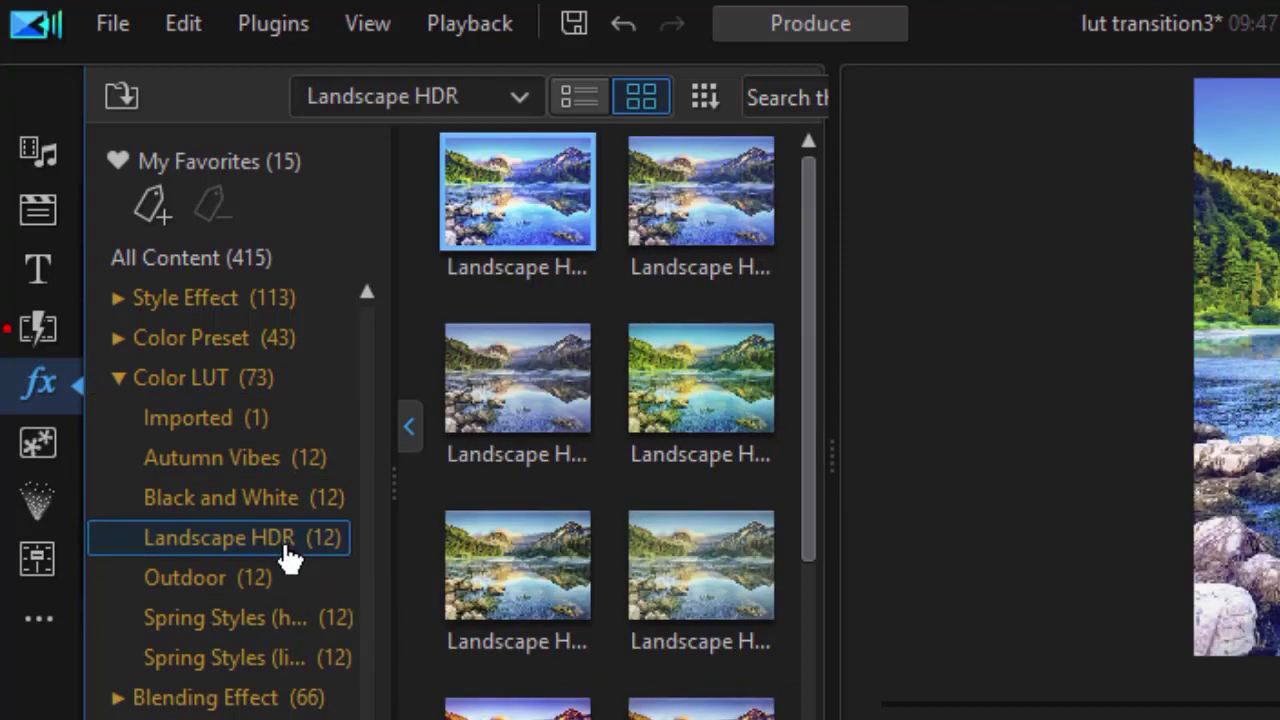
pyautogui.click(410, 430)
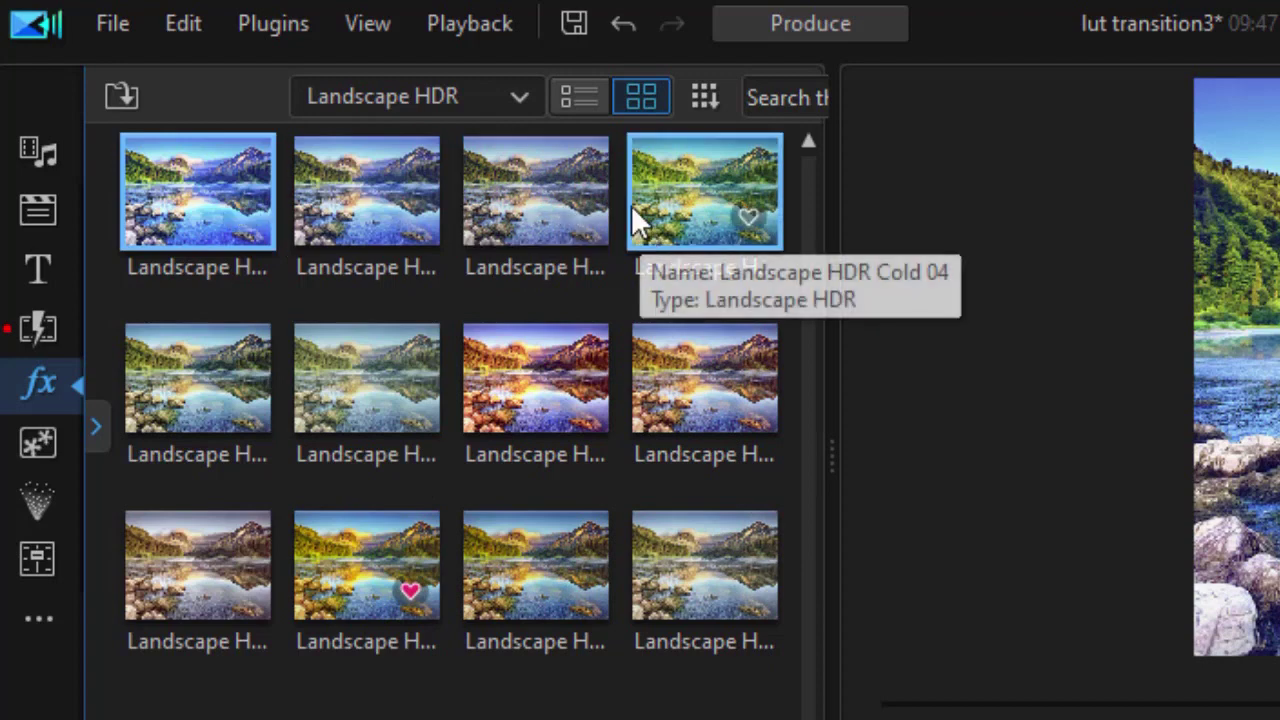
# In Details view, apply Landscape HDR Cold 05 to the track 1 clip and Landscape HDR Warm 02 to the track 2 clip.
pyautogui.click(580, 96)
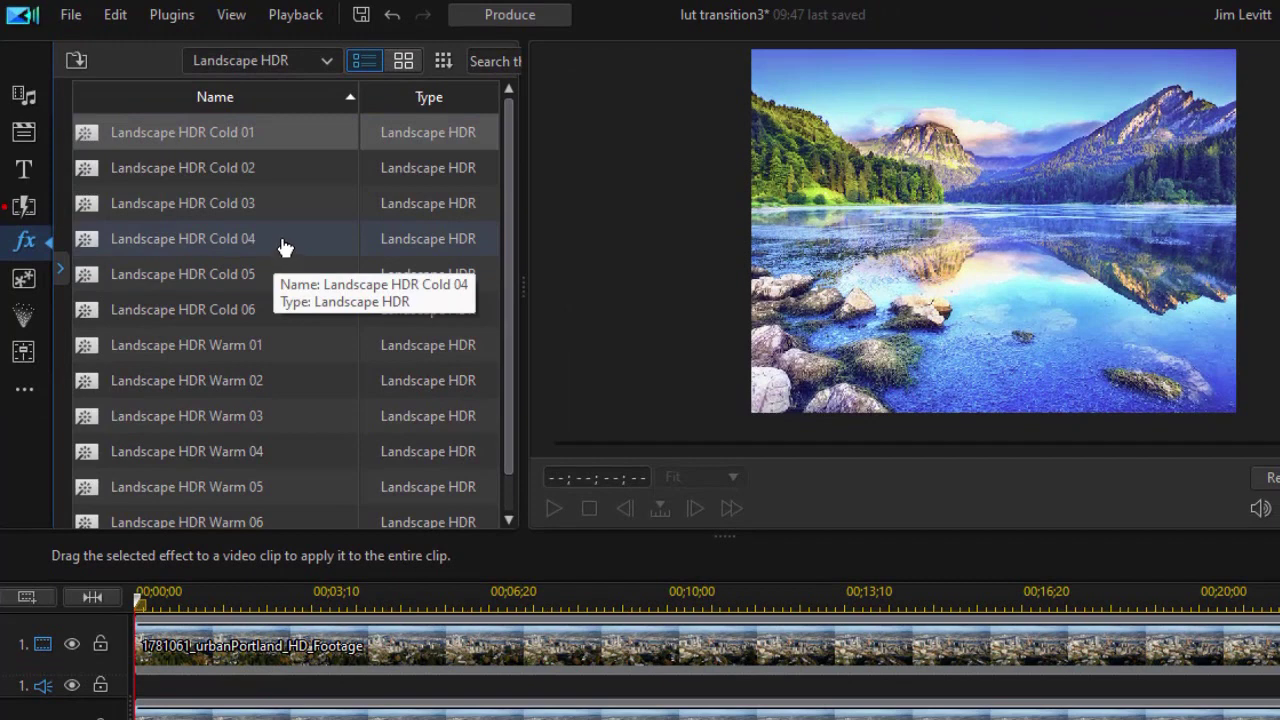
pyautogui.click(243, 280)
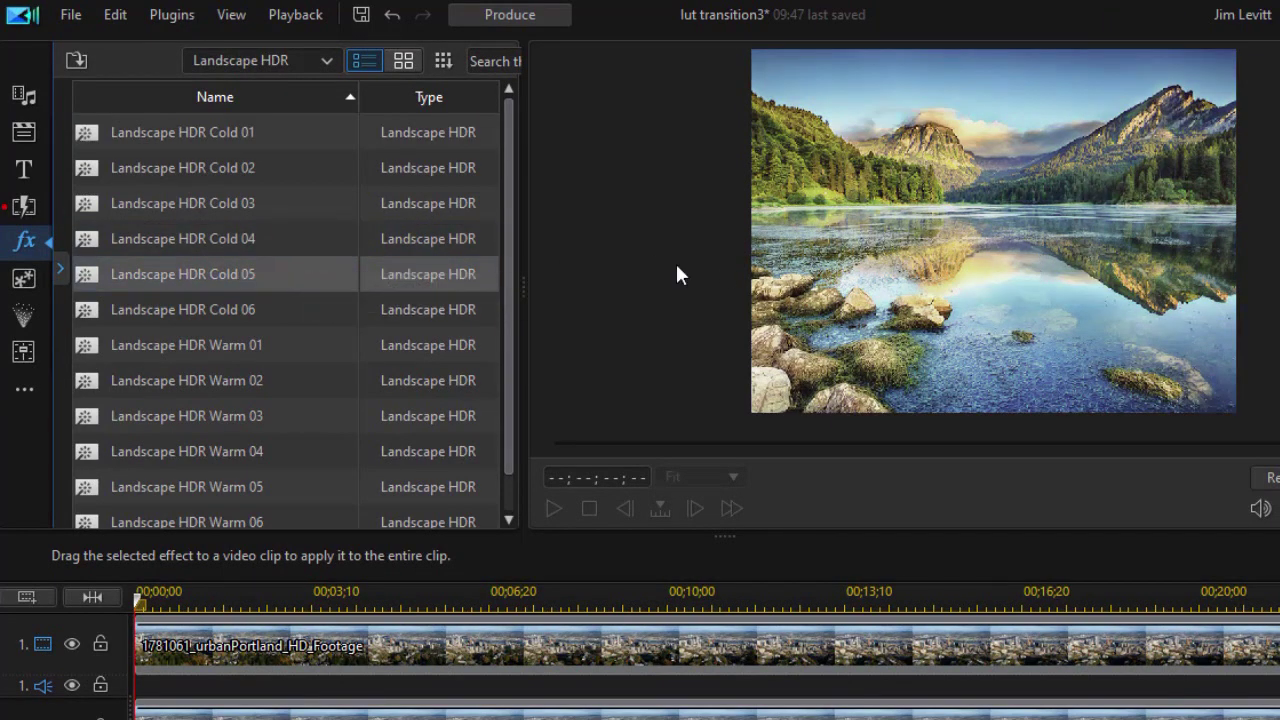
pyautogui.moveTo(266, 276); pyautogui.dragTo(302, 657)
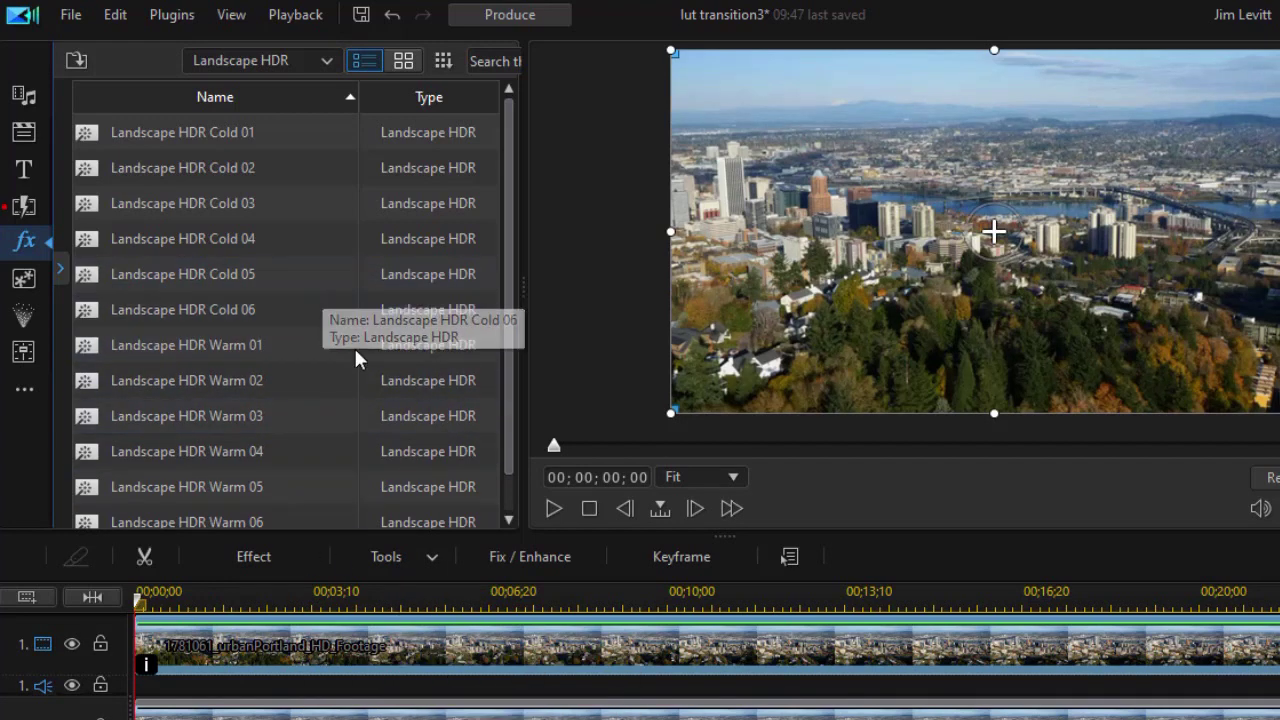
pyautogui.click(256, 386)
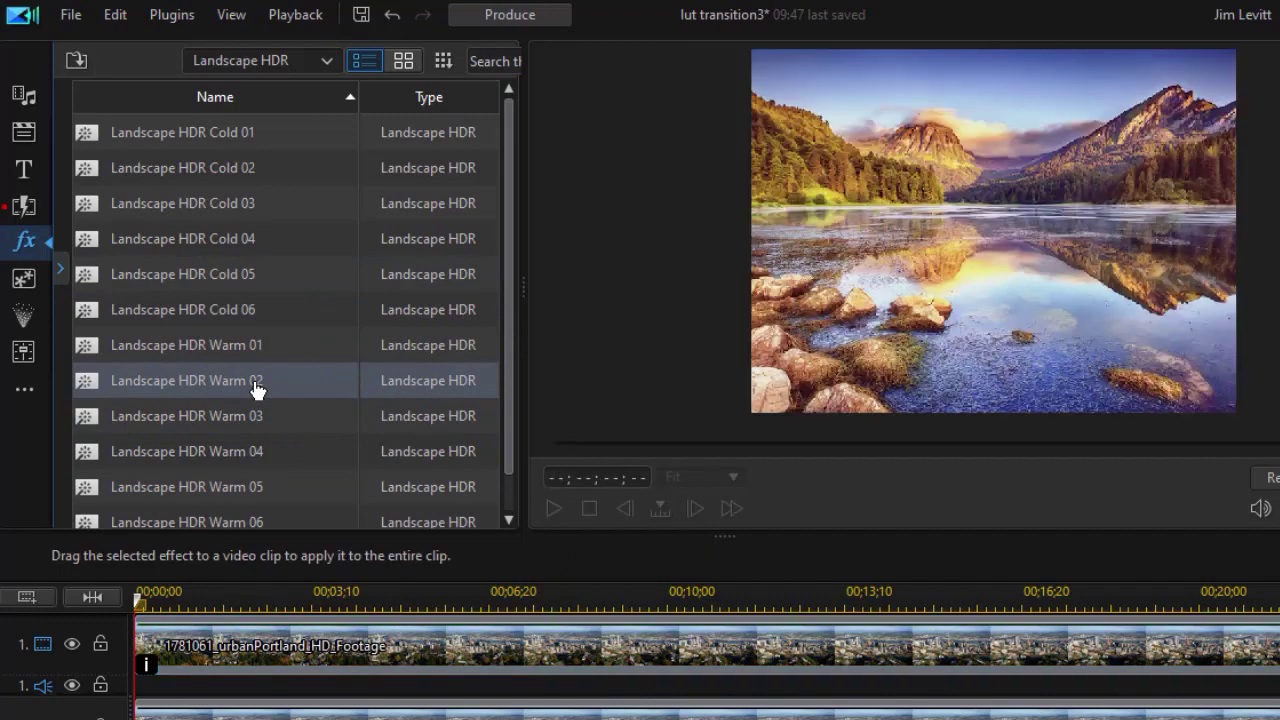
pyautogui.moveTo(257, 386); pyautogui.dragTo(298, 705)
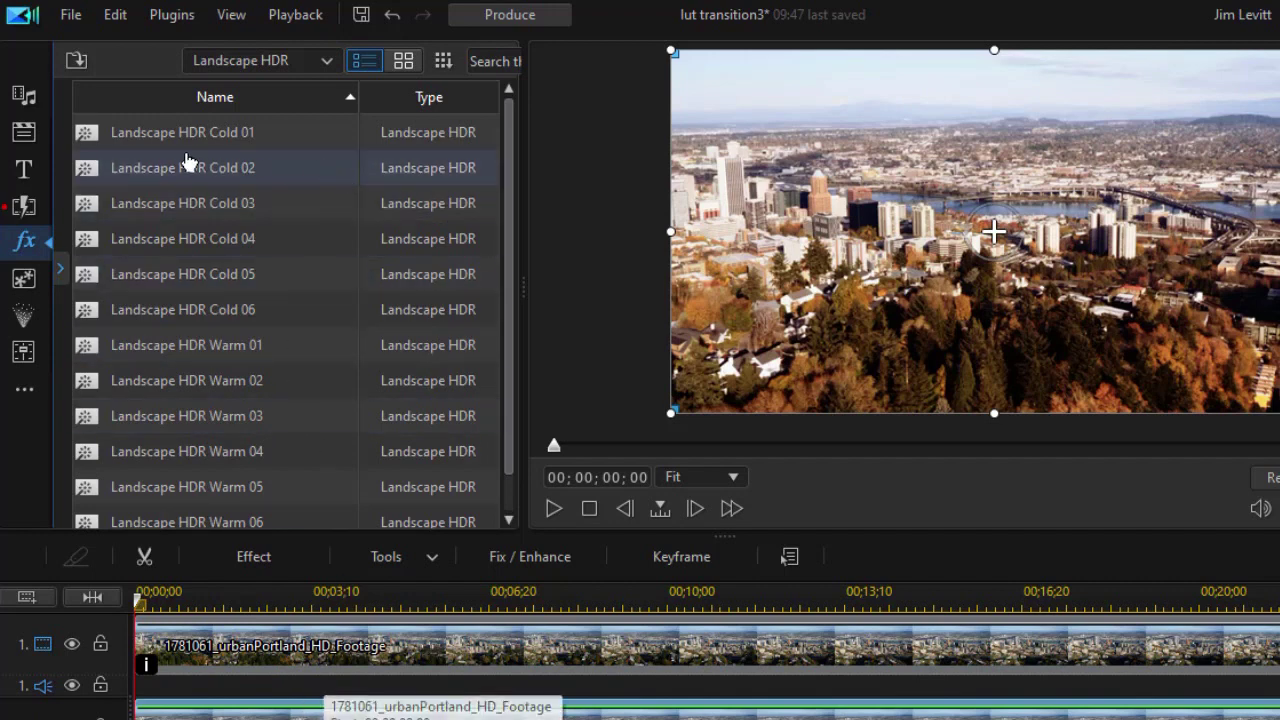
# Switch the library back to the Media Room showing the Portland clip.
pyautogui.click(28, 94)
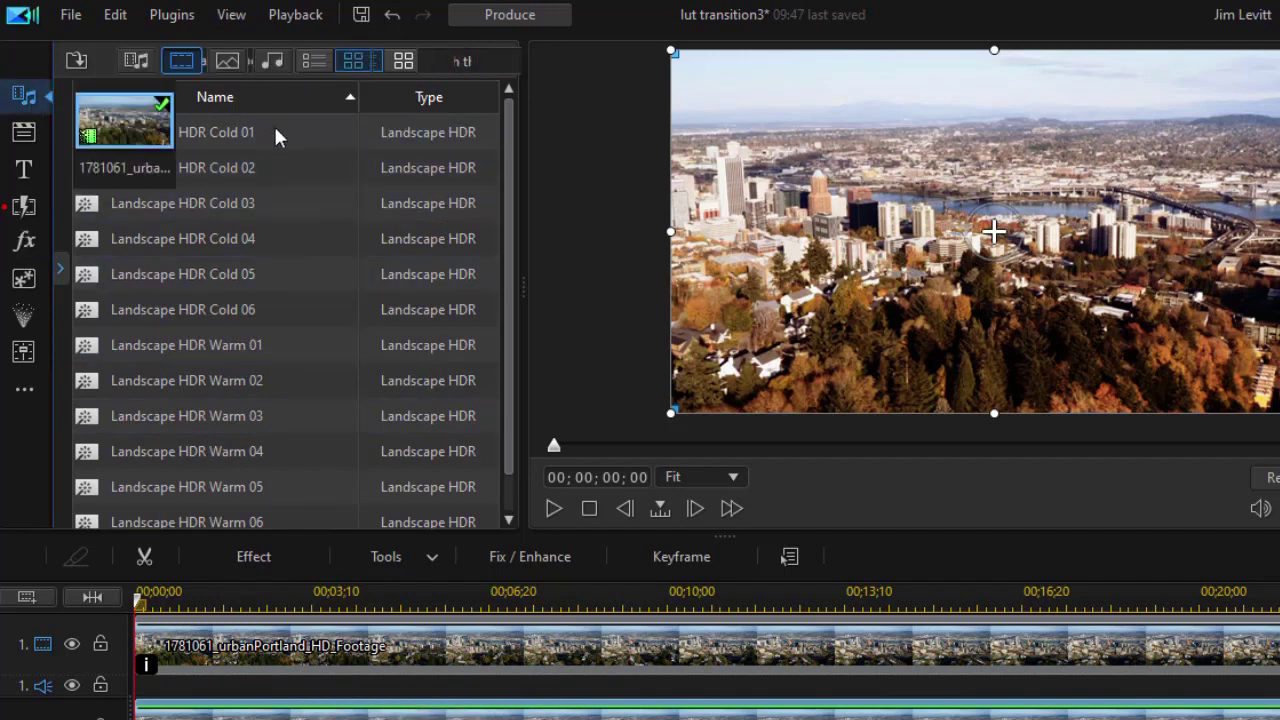
pyautogui.click(24, 95)
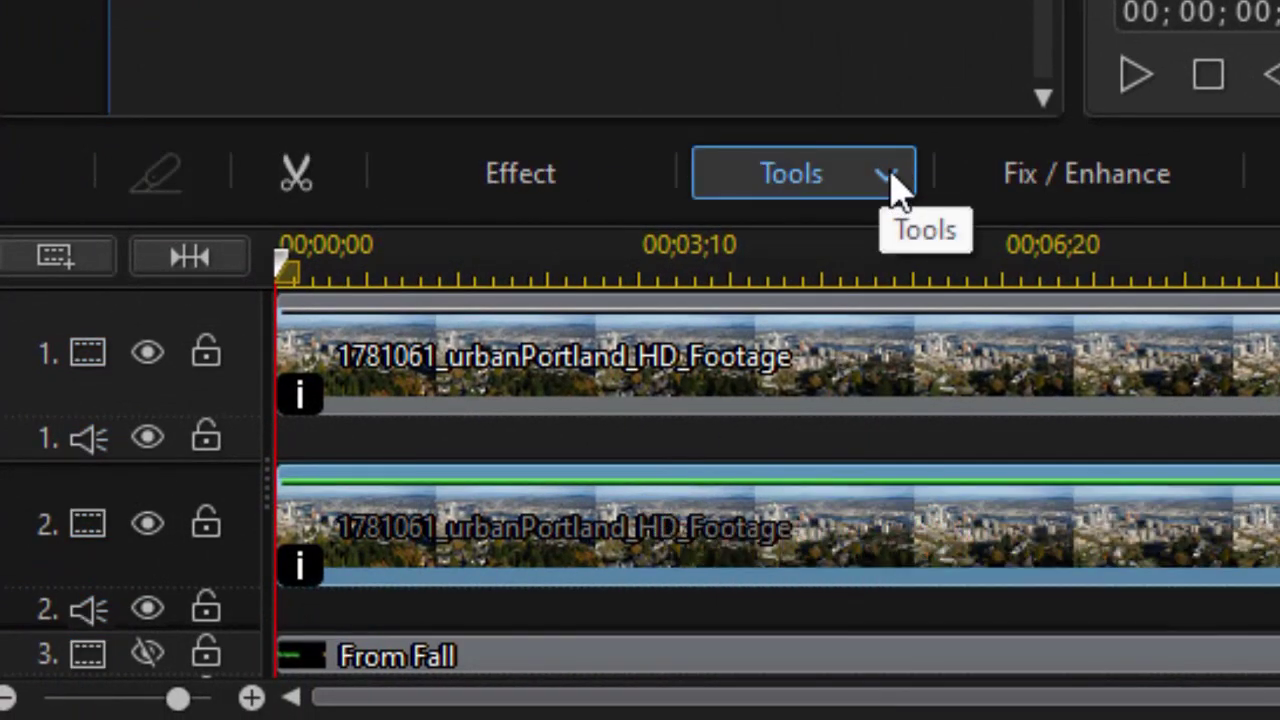
# Open Mask Designer from the Tools menu for the track 2 Portland clip.
pyautogui.click(893, 186)
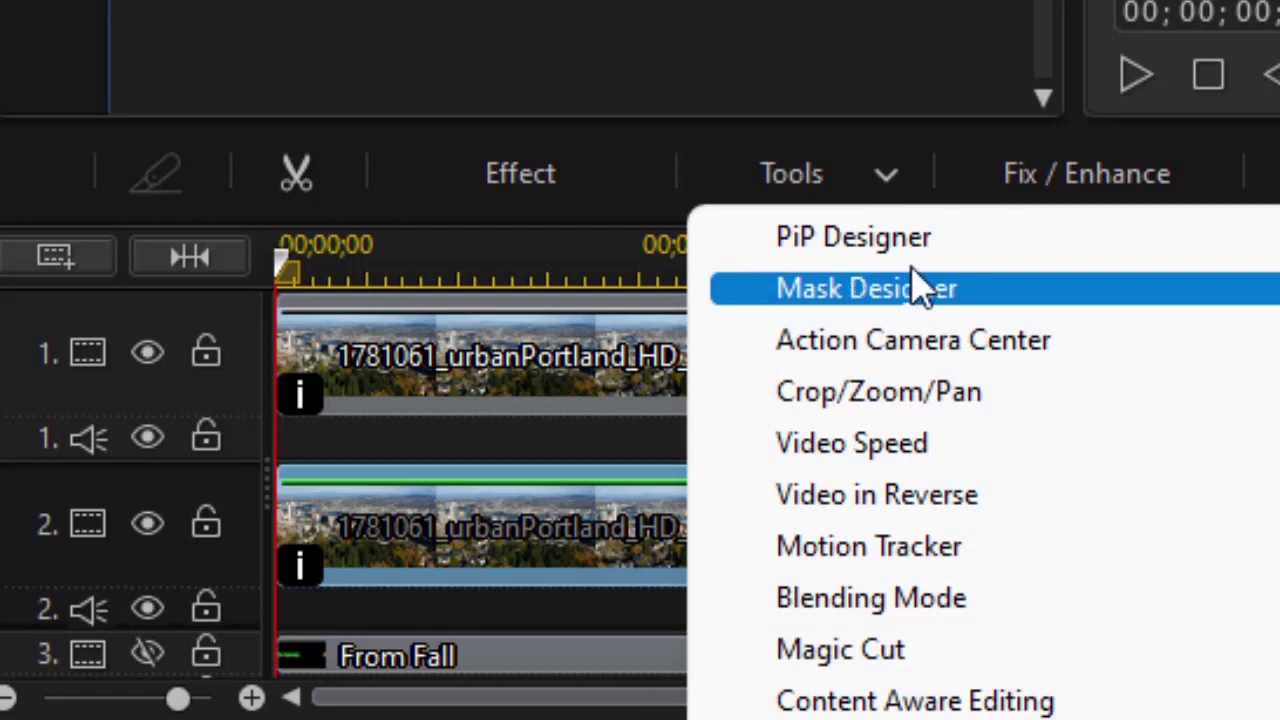
pyautogui.click(1010, 292)
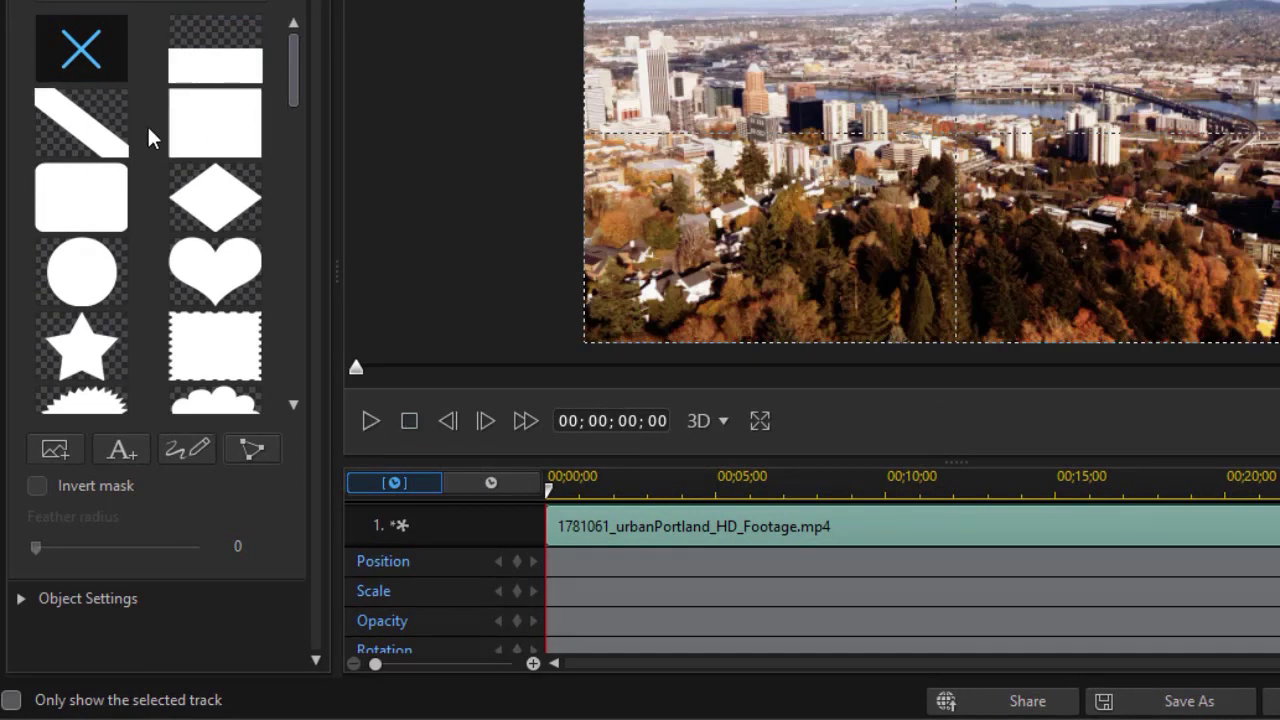
# Apply a rectangle mask and stretch its left and right edges out to the frame edges.
pyautogui.click(233, 138)
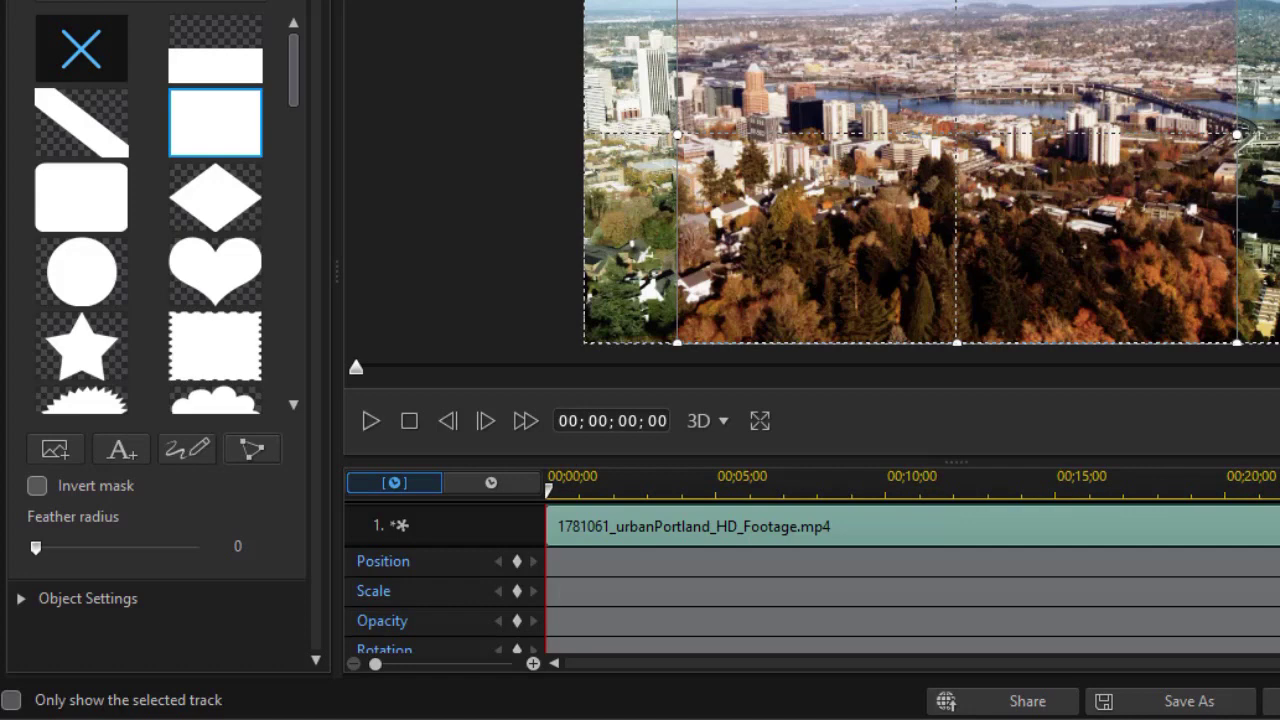
pyautogui.moveTo(677, 134); pyautogui.dragTo(586, 152)
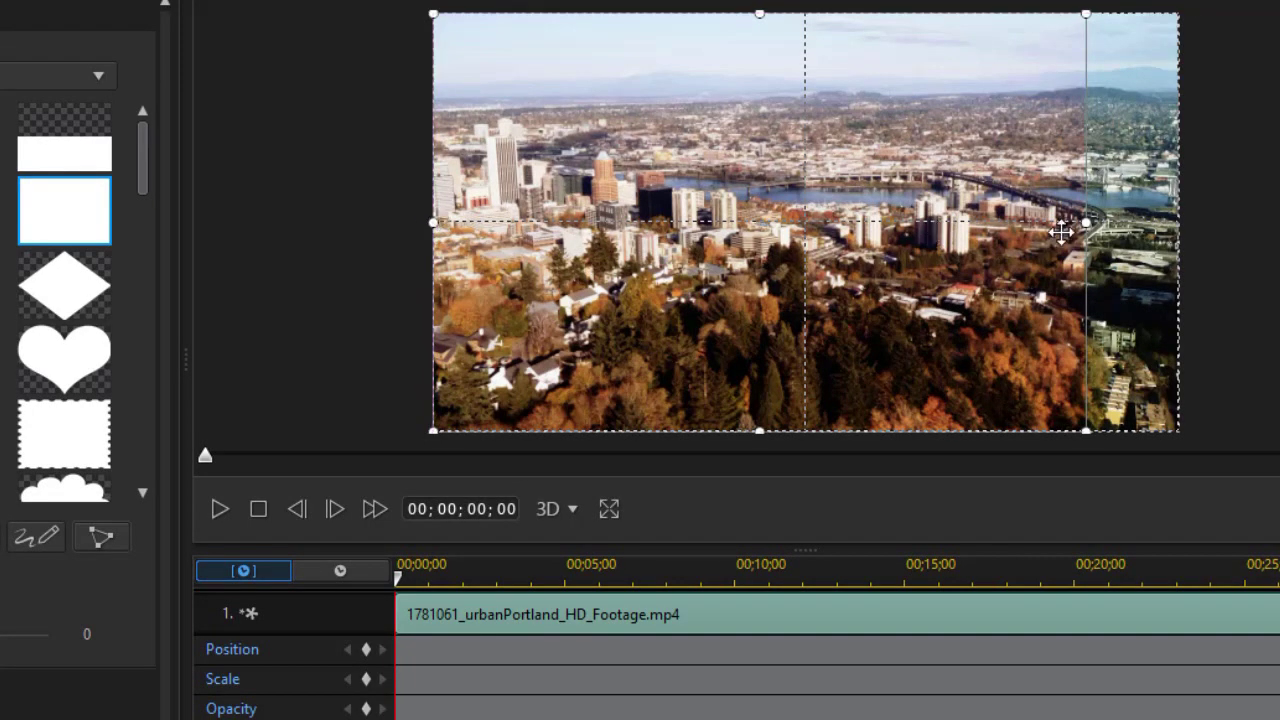
pyautogui.moveTo(1086, 224); pyautogui.dragTo(1181, 228)
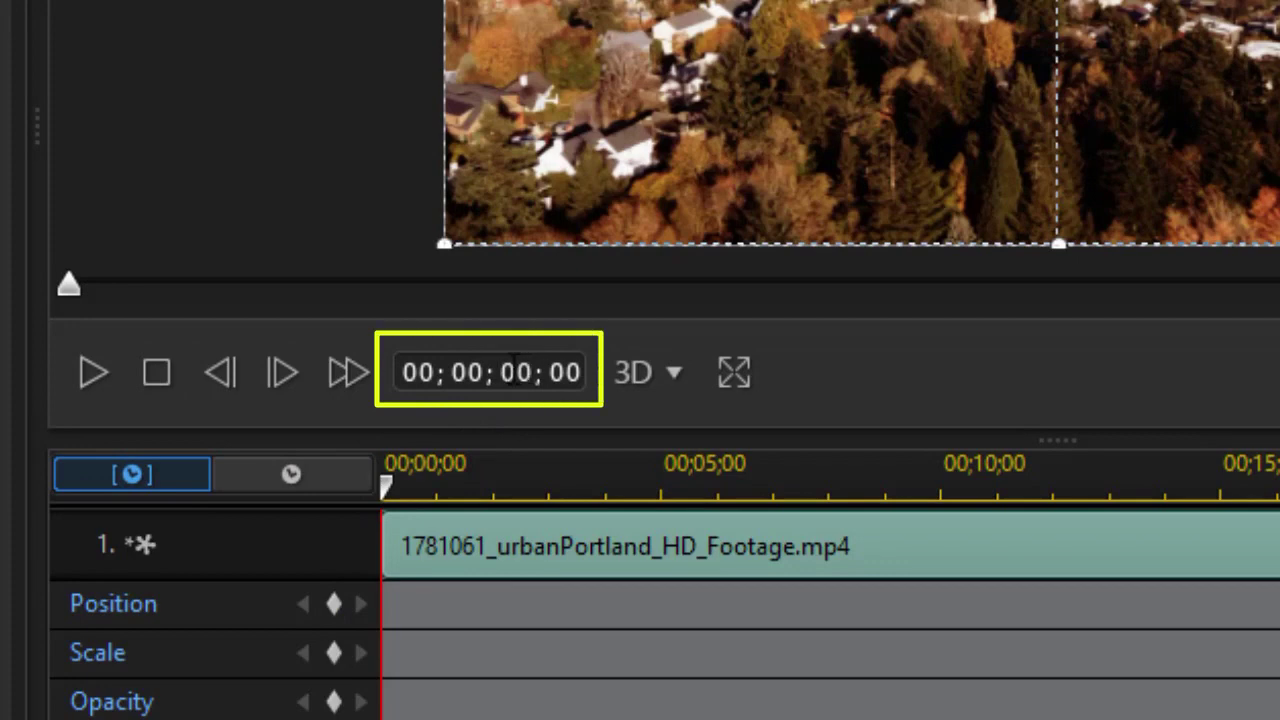
# Add a mask Position keyframe at 00;00;02;00.
pyautogui.click(517, 368)
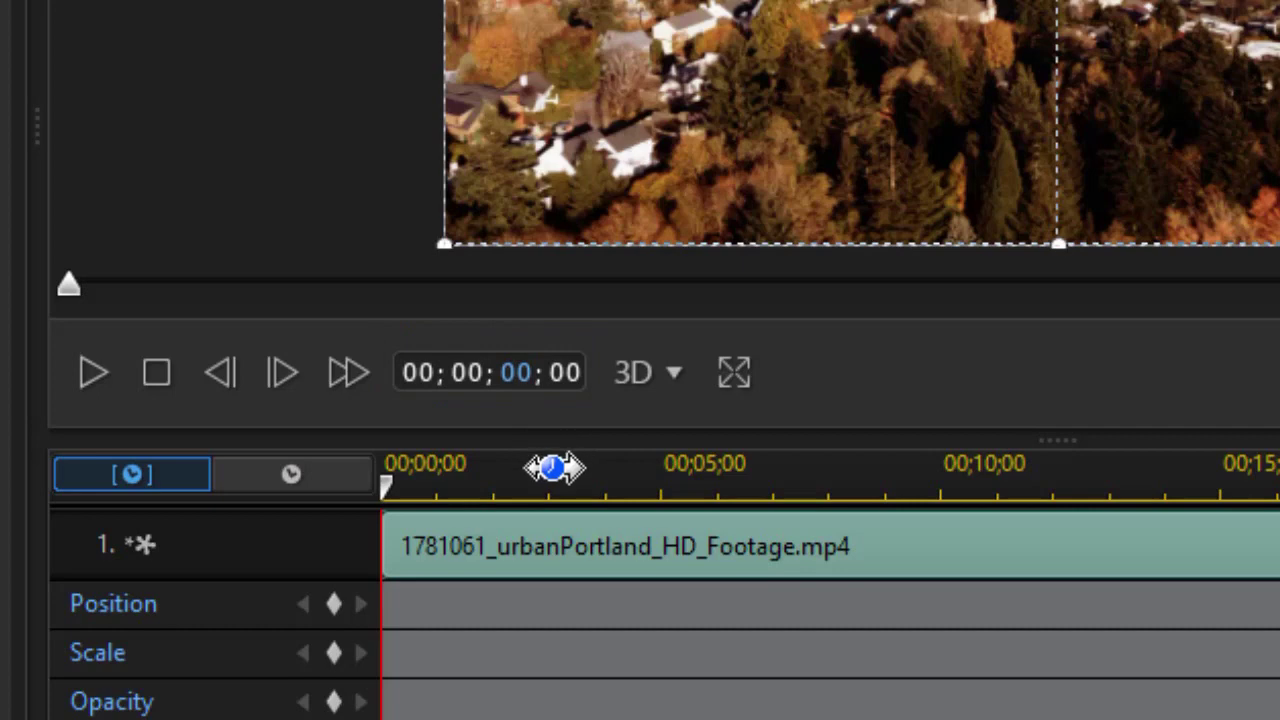
pyautogui.write('2')
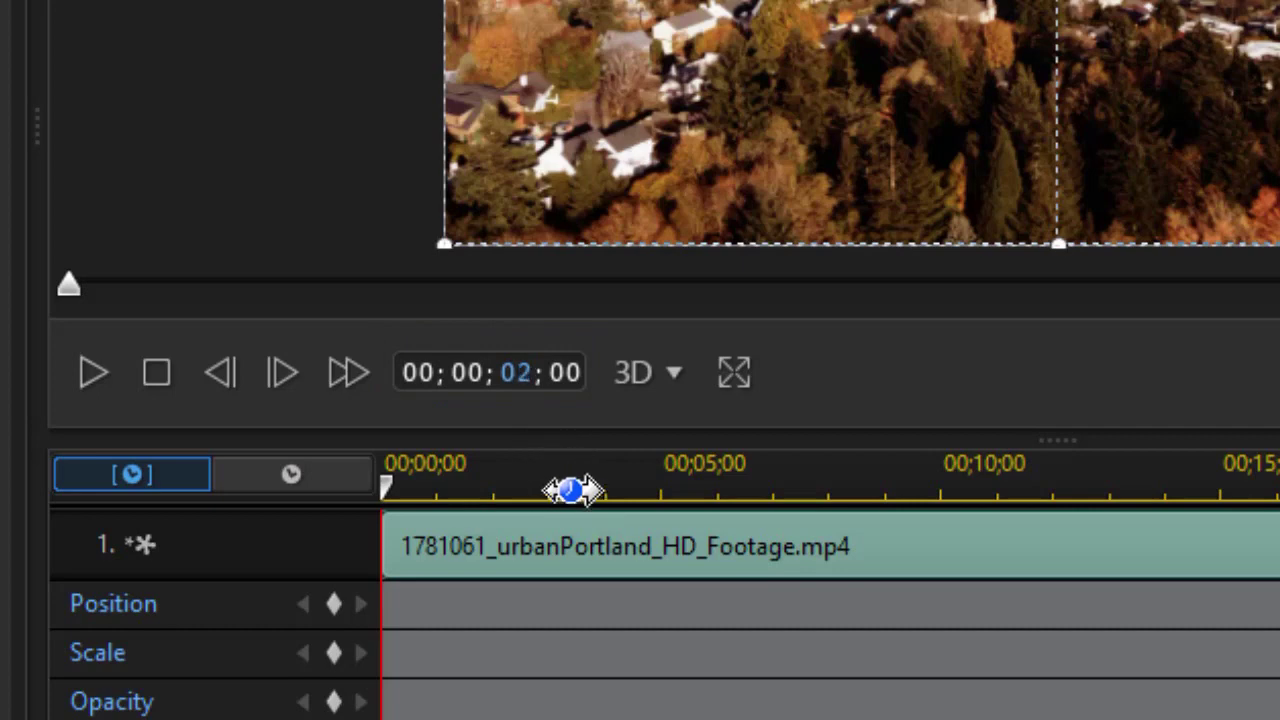
pyautogui.press('Return')
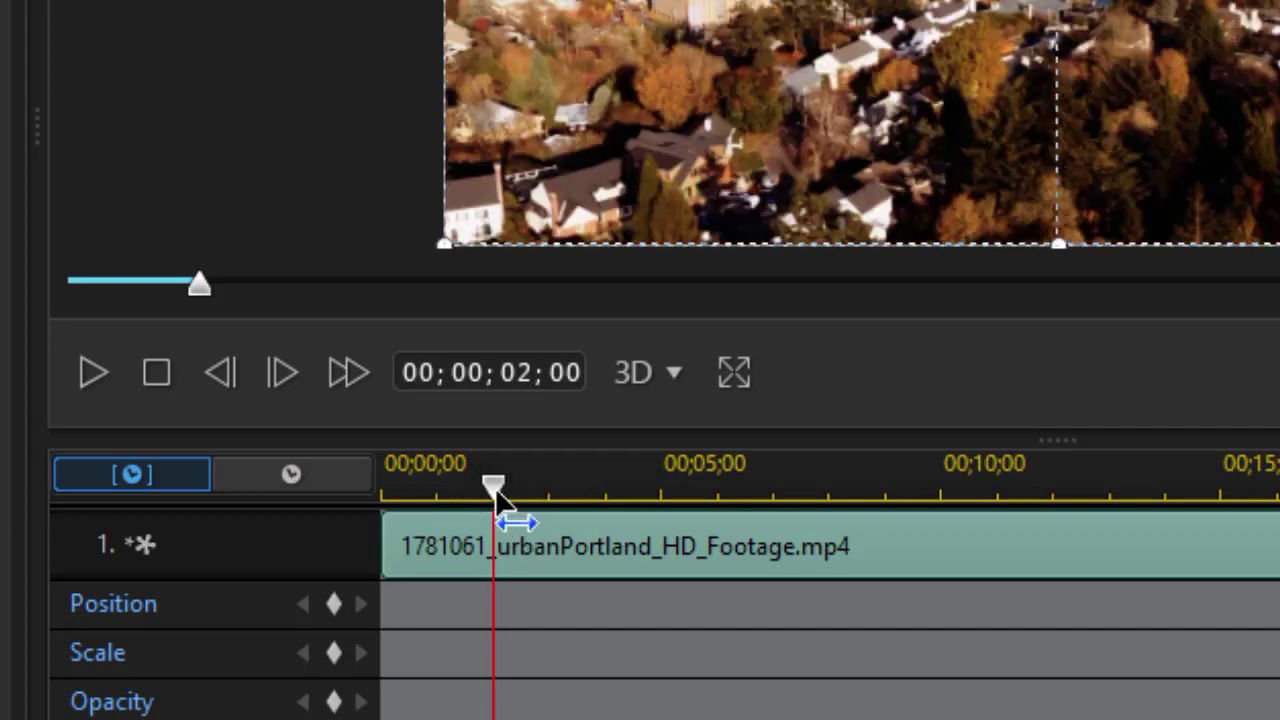
pyautogui.click(334, 601)
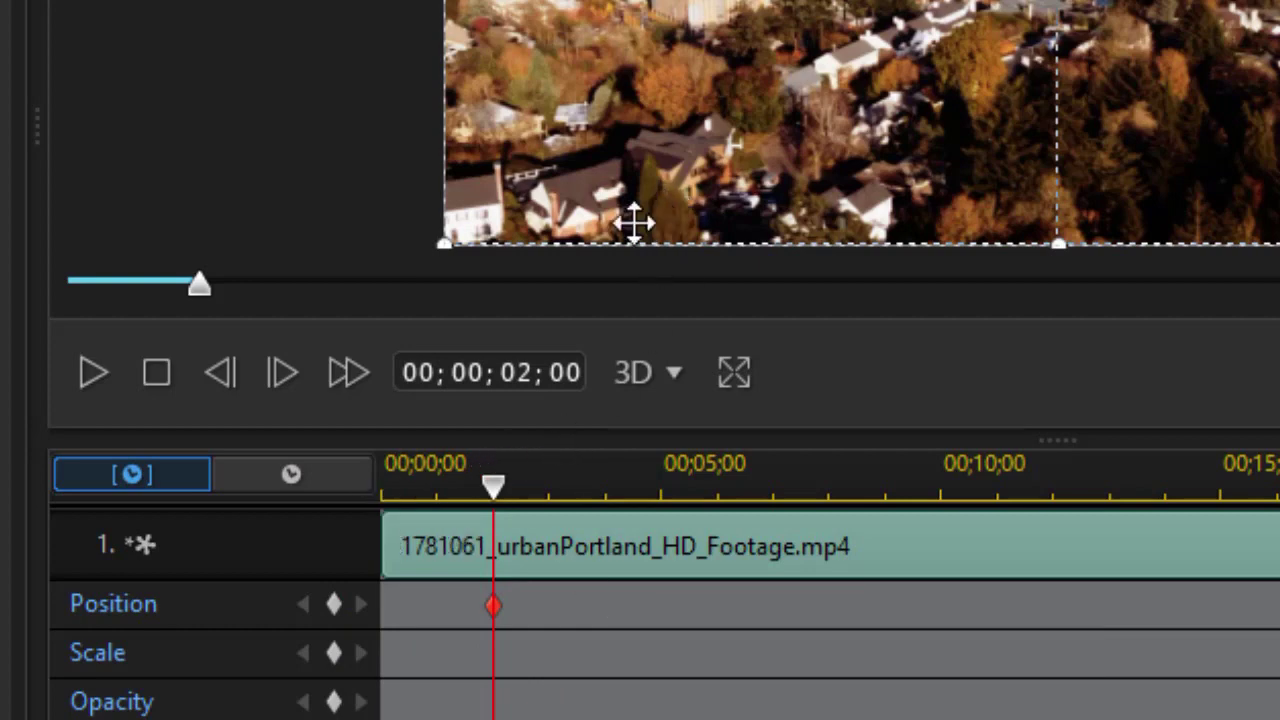
# Add a second Position keyframe at 00;00;09;00, slide the mask right across the frame, and confirm.
pyautogui.click(516, 360)
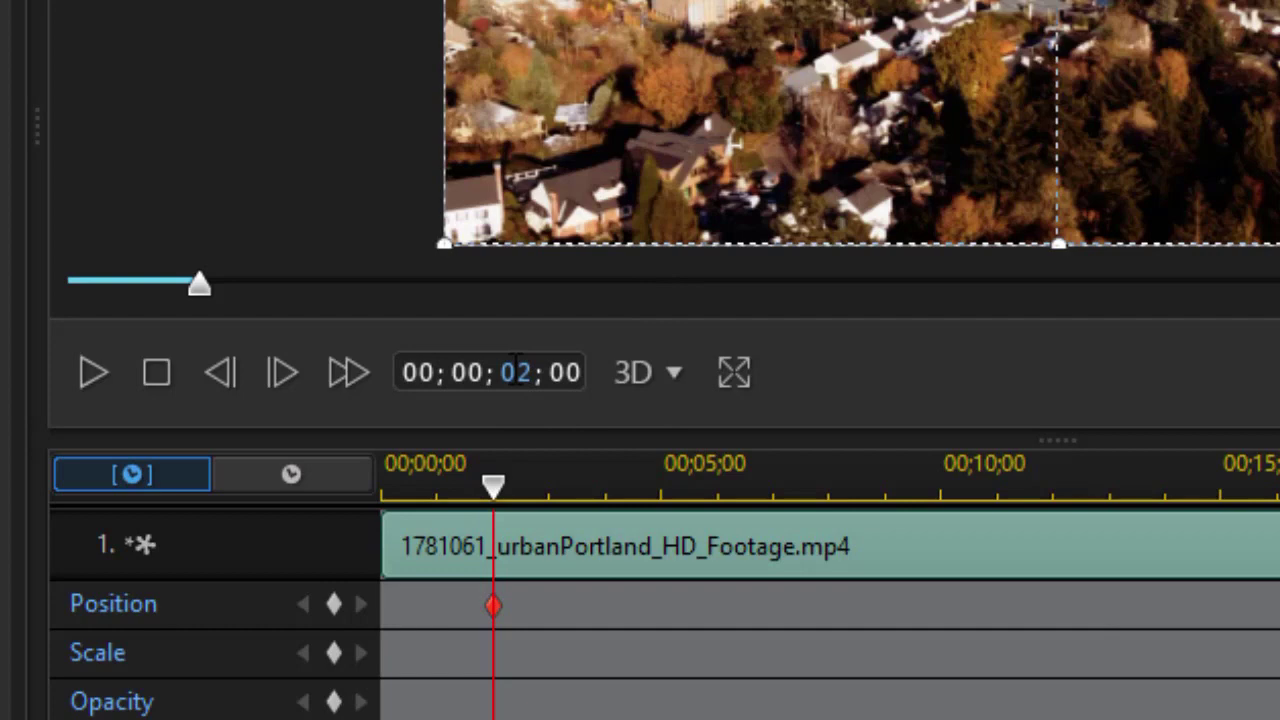
pyautogui.write('9')
pyautogui.press('Return')
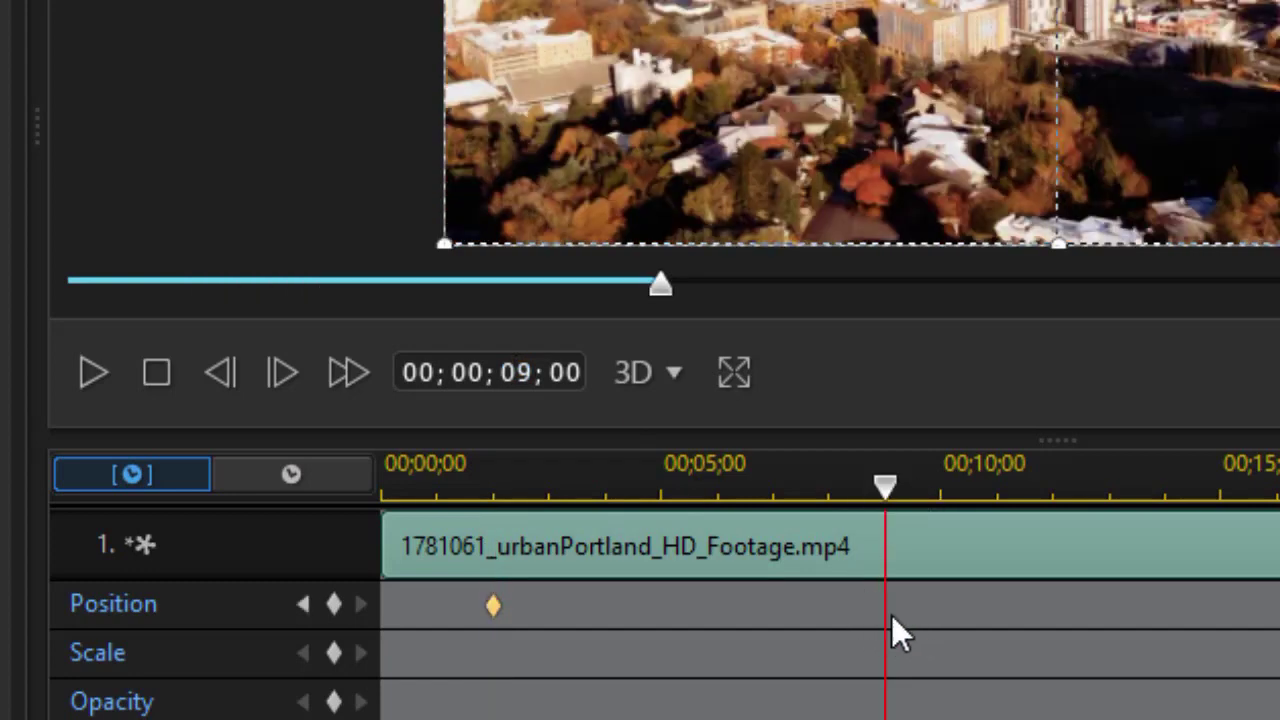
pyautogui.click(333, 603)
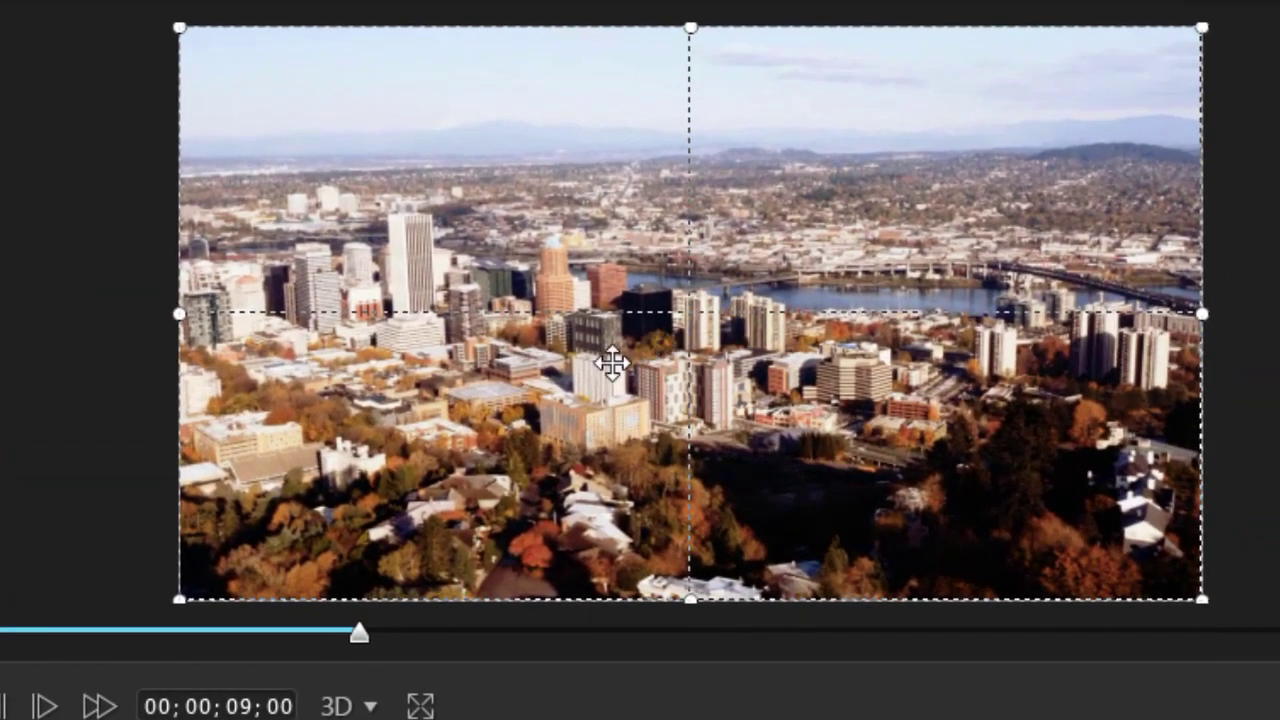
pyautogui.moveTo(566, 383); pyautogui.dragTo(1279, 383)
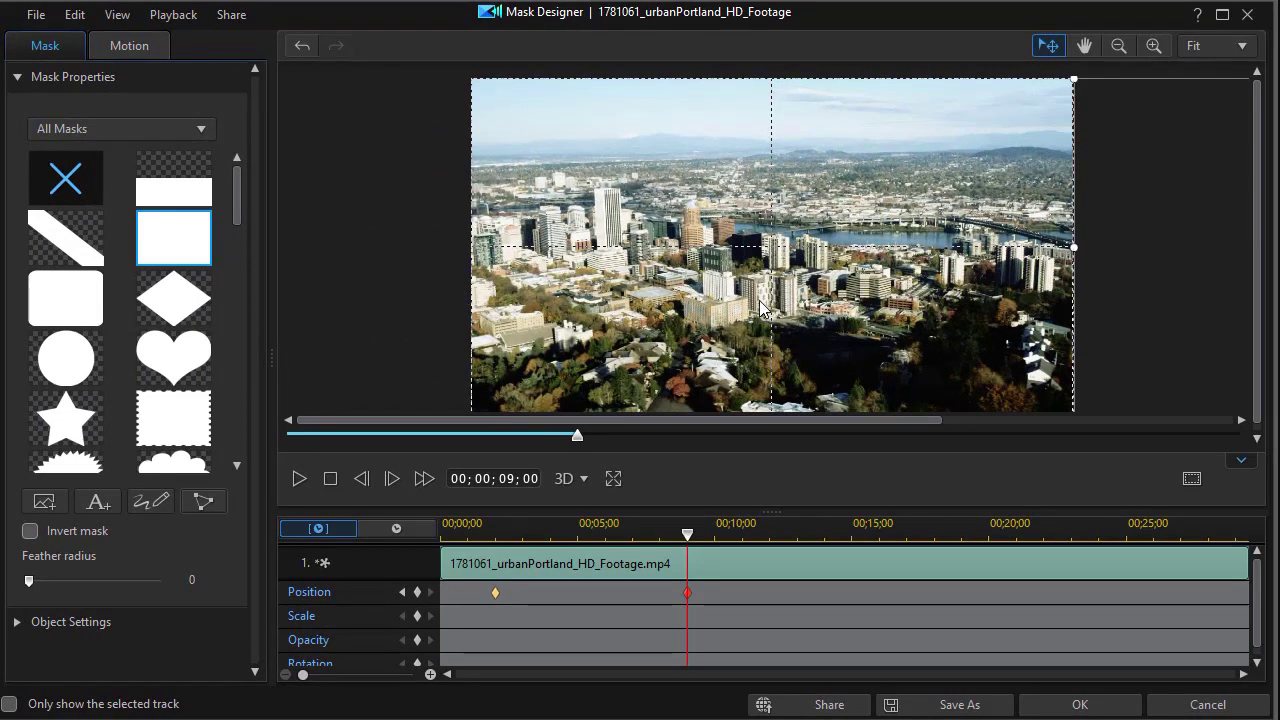
pyautogui.click(1086, 708)
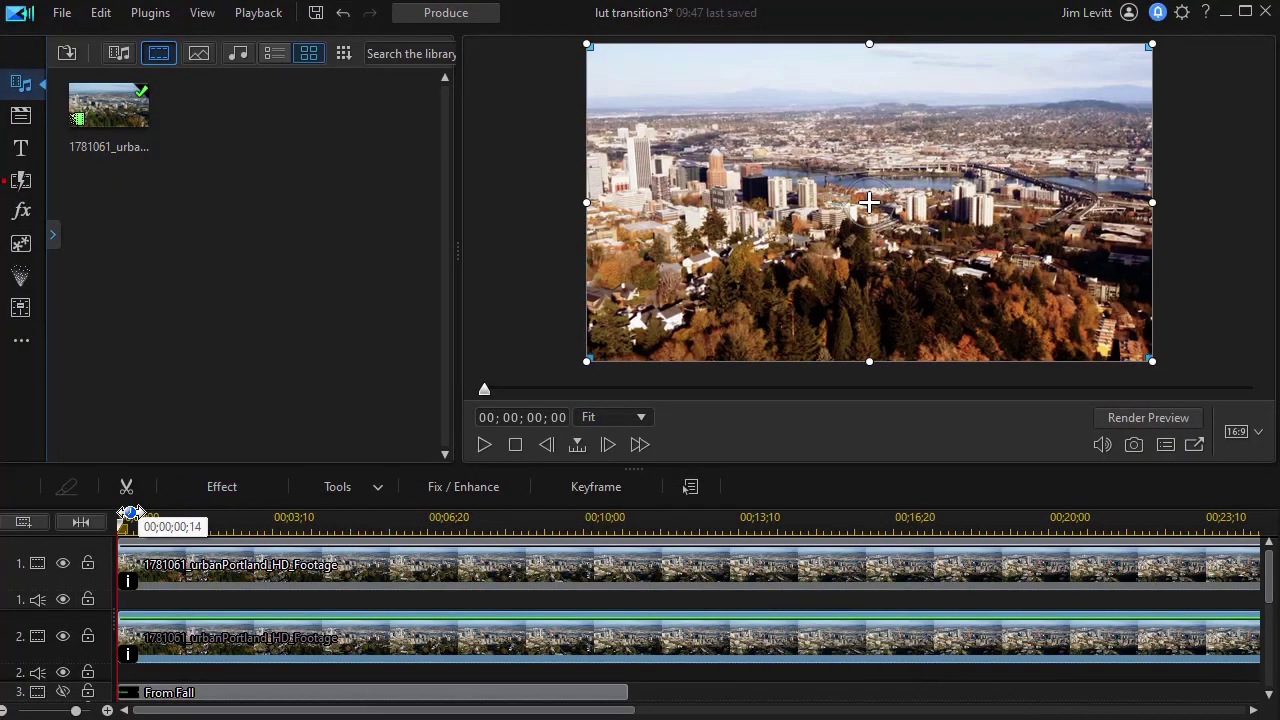
# Play the project preview to watch the mask reveal one LUT grade over the other.
pyautogui.click(483, 445)
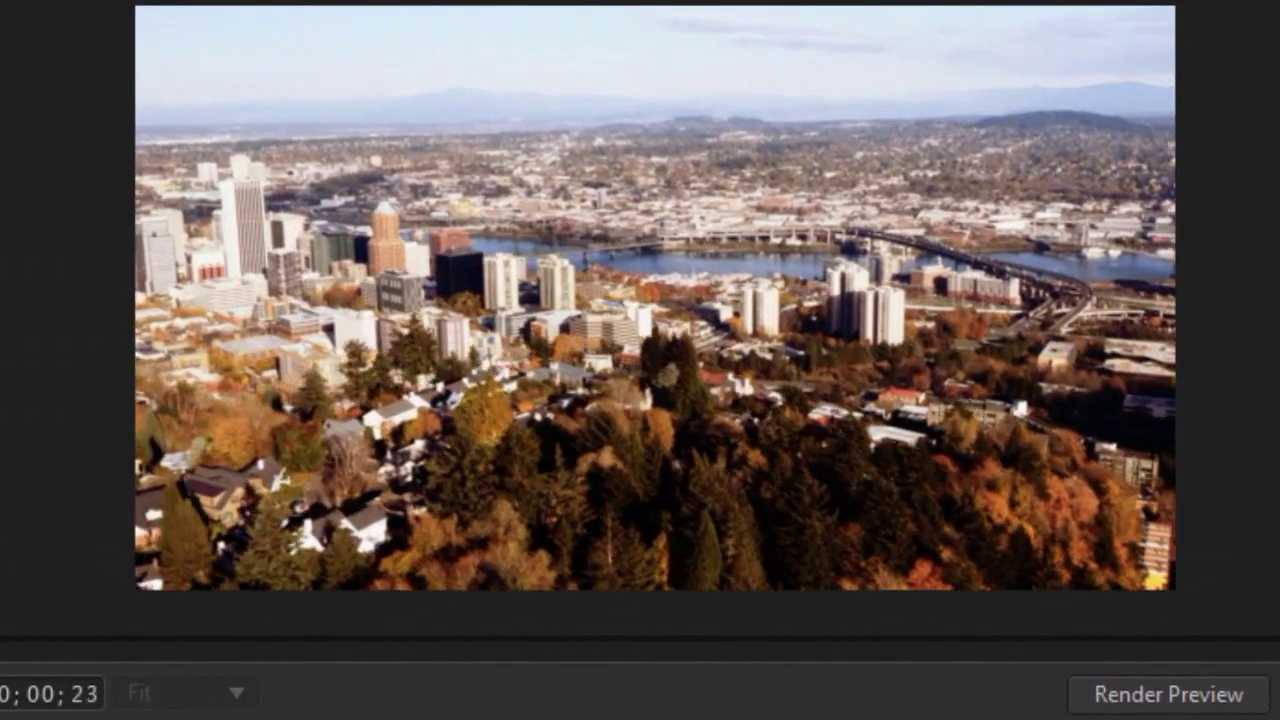